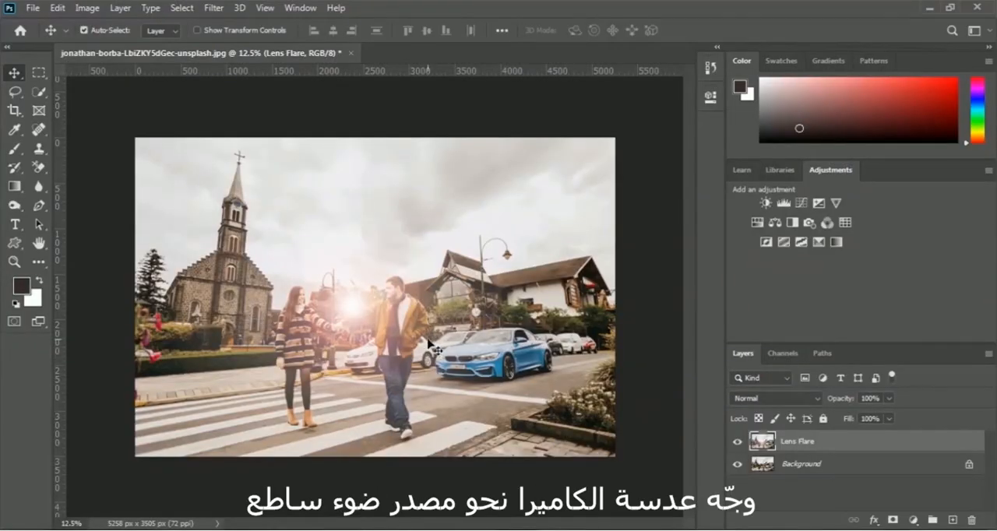
Undo the existing lens flare and start a new Lens Flare render filter with the 35mm Prime lens type.
click(58, 8)
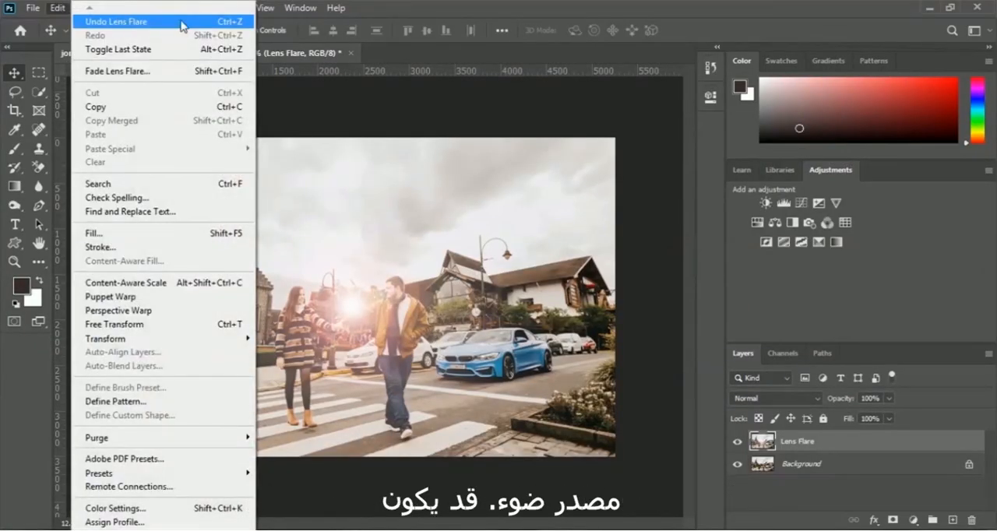
click(71, 21)
click(214, 8)
mouse_move(257, 247)
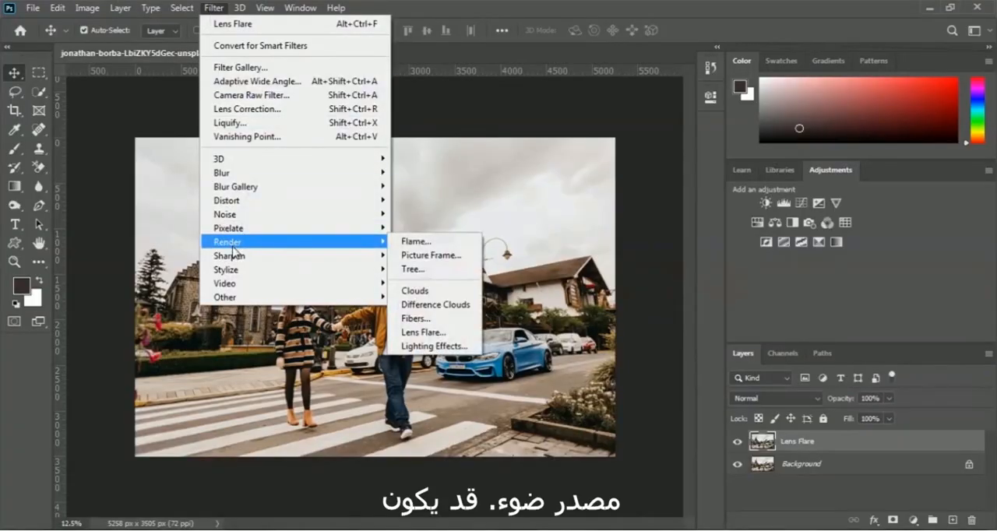
click(452, 343)
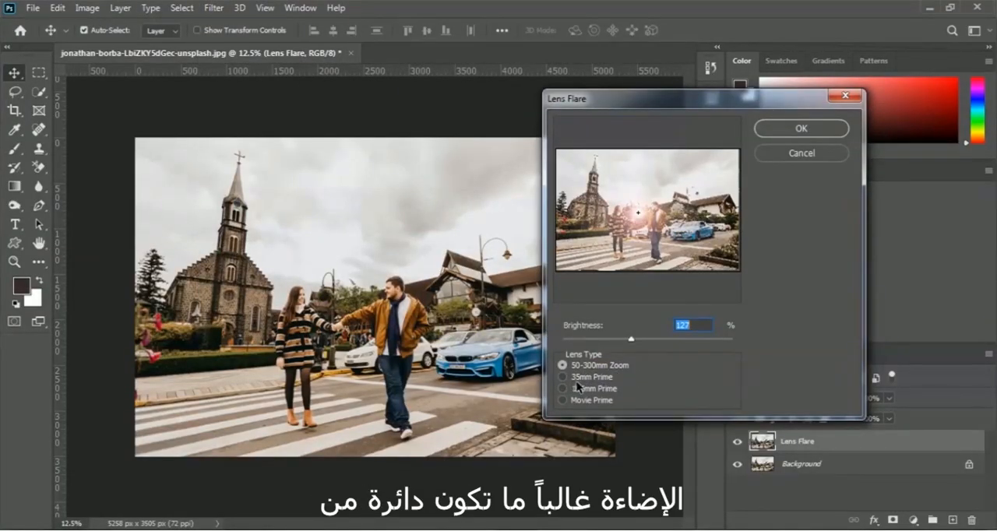
click(562, 378)
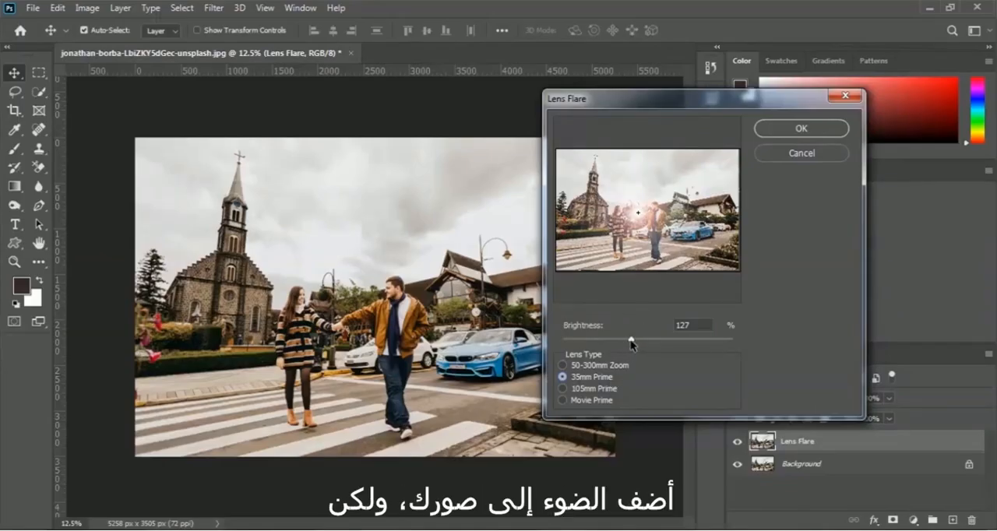
Set the flare brightness to 167%, place its centre high in the sky above the couple, and apply the filter.
drag(632, 343, 653, 341)
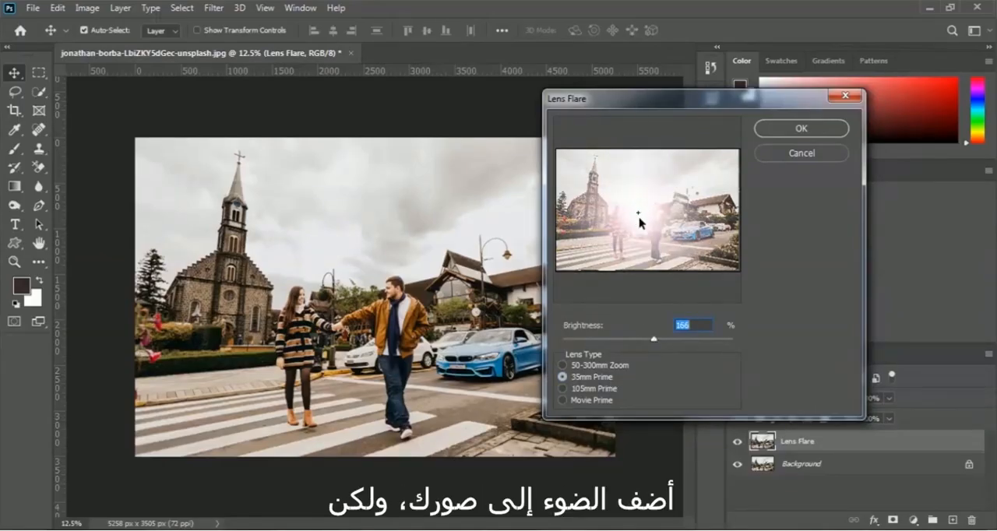
drag(640, 219, 645, 190)
drag(653, 340, 662, 344)
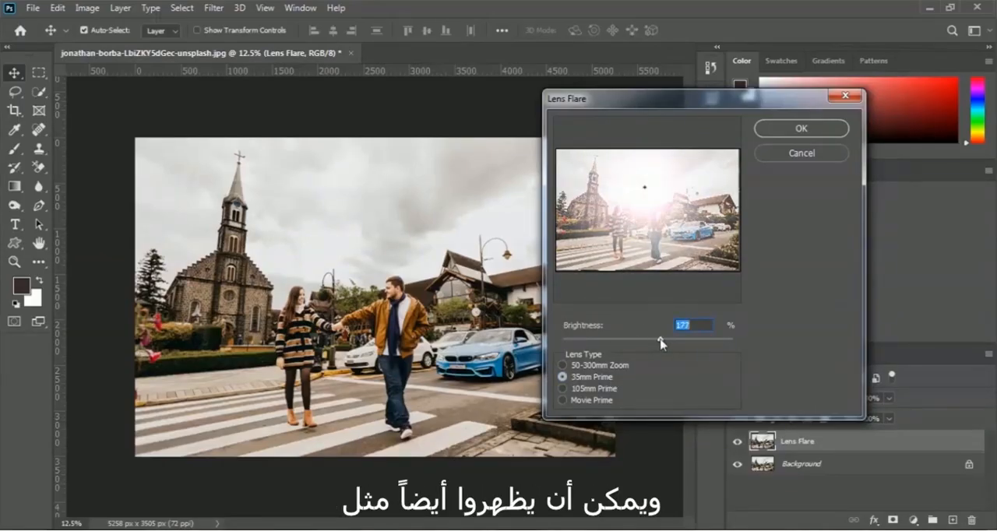
drag(644, 188, 645, 174)
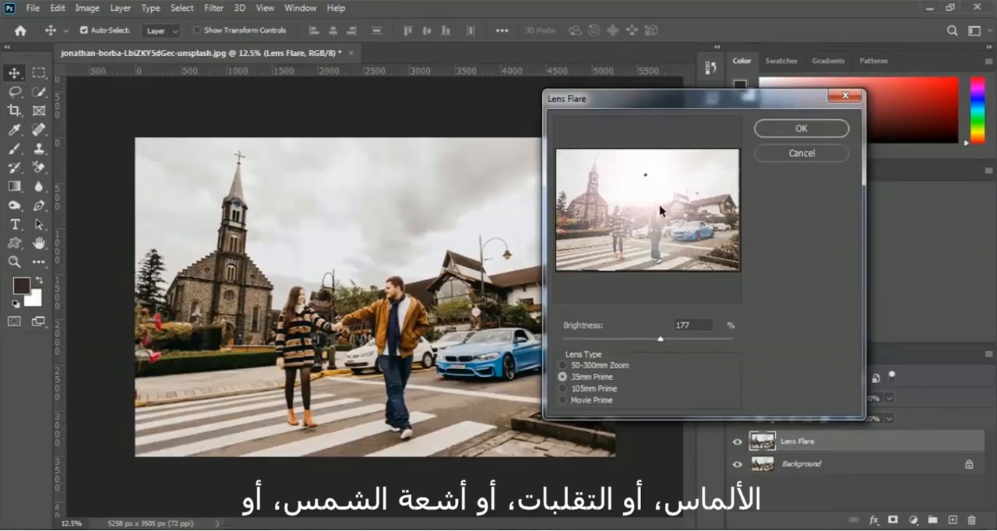
drag(660, 340, 654, 341)
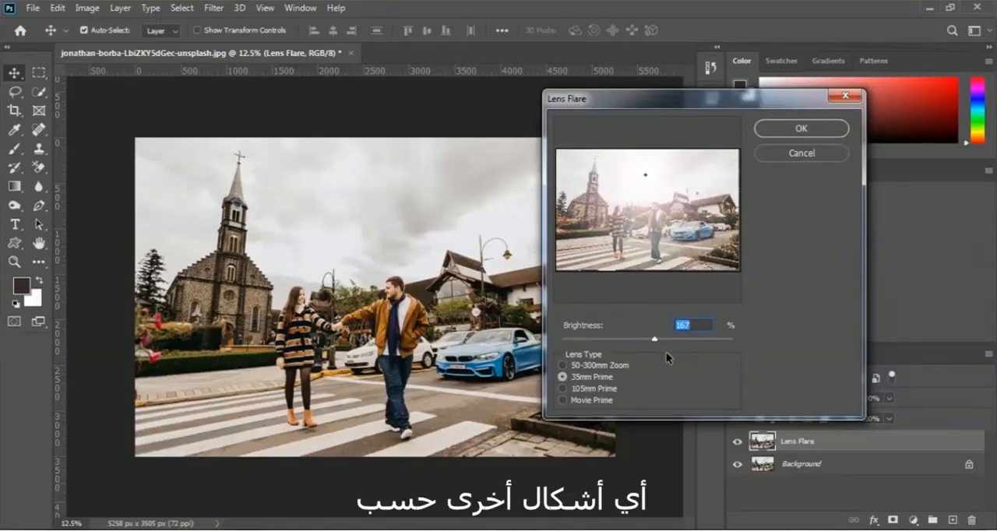
click(818, 133)
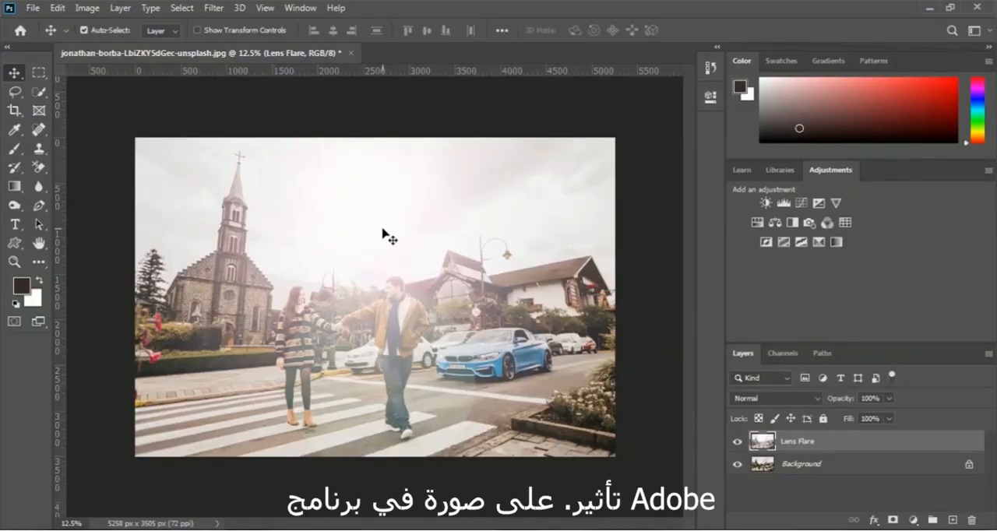
Replace the applied flare with a Movie Prime lens flare at 192% brightness, centred in the sky above the man.
click(58, 7)
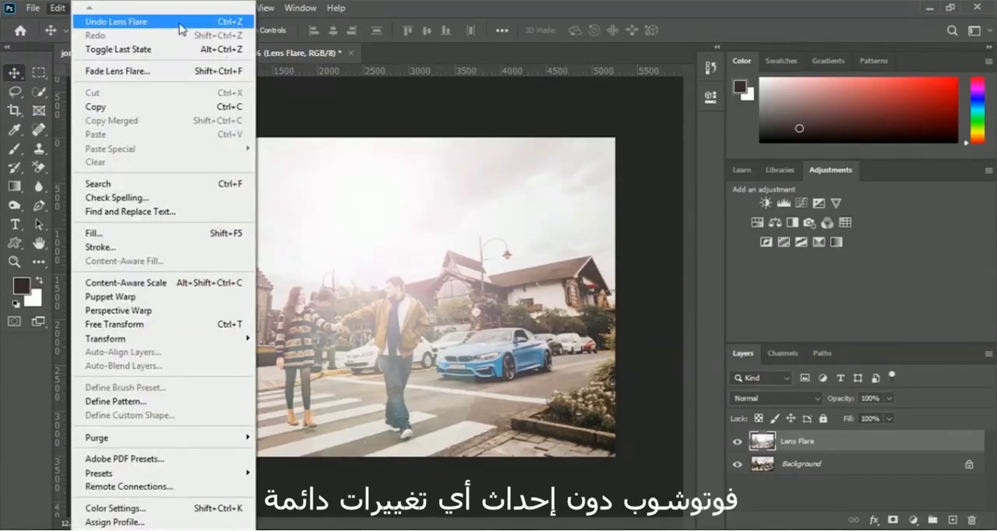
click(156, 17)
click(215, 7)
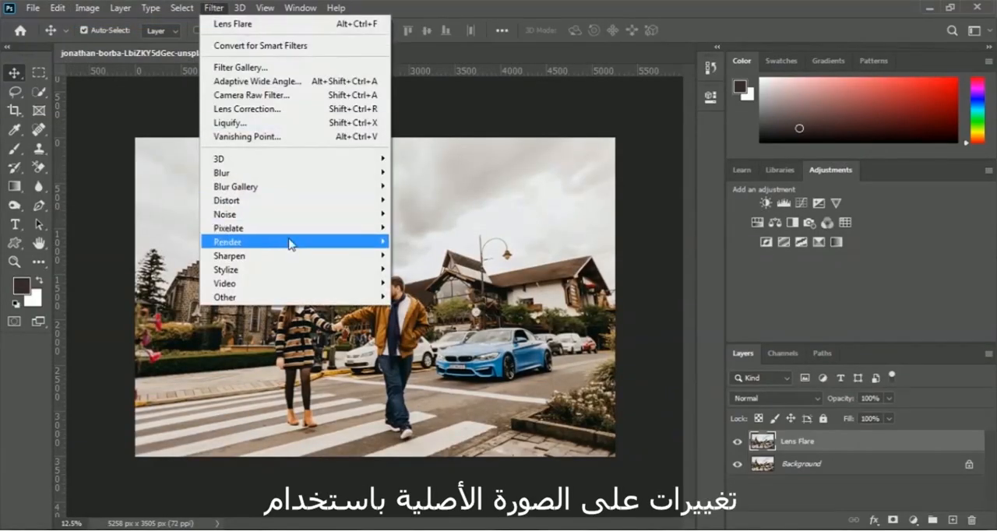
mouse_move(290, 242)
click(433, 333)
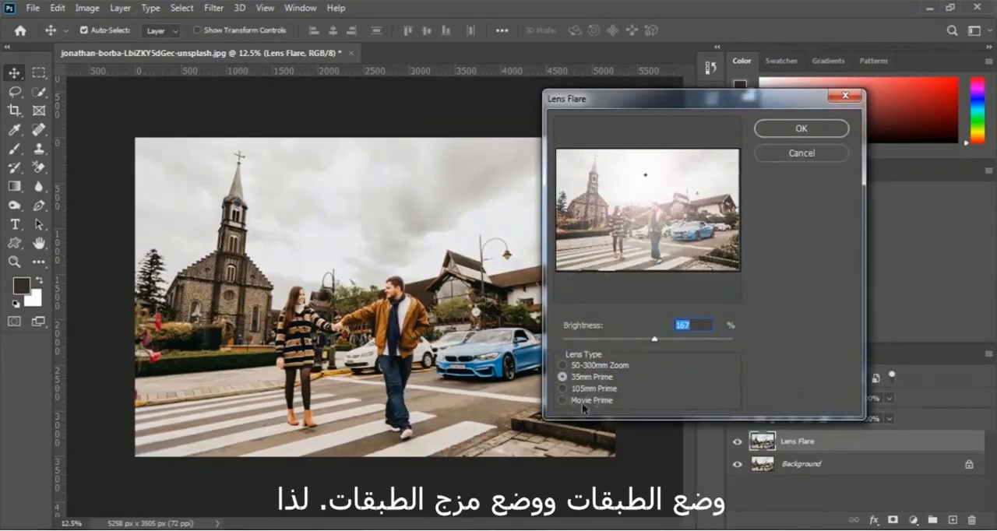
click(563, 399)
drag(654, 339, 668, 341)
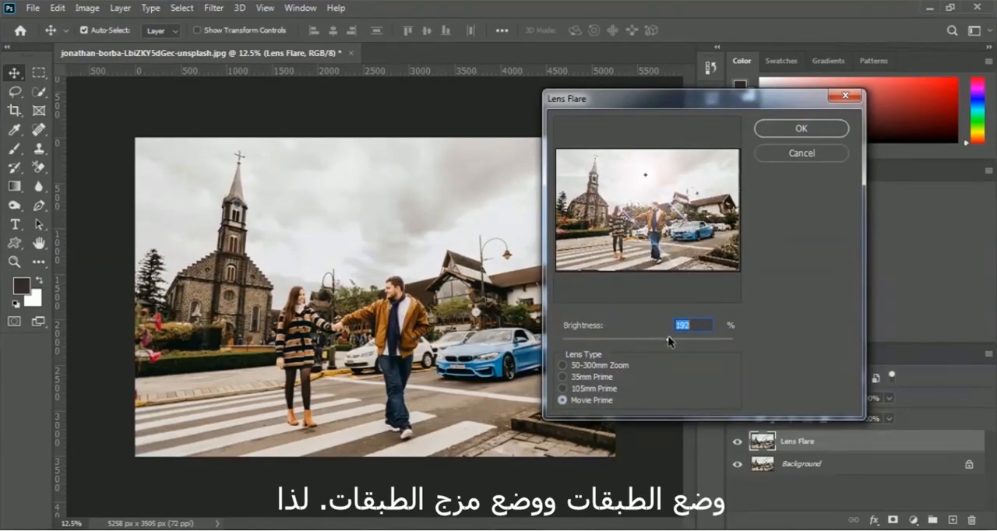
mouse_move(645, 177)
mouse_down()
mouse_move(639, 187)
mouse_move(653, 188)
mouse_up()
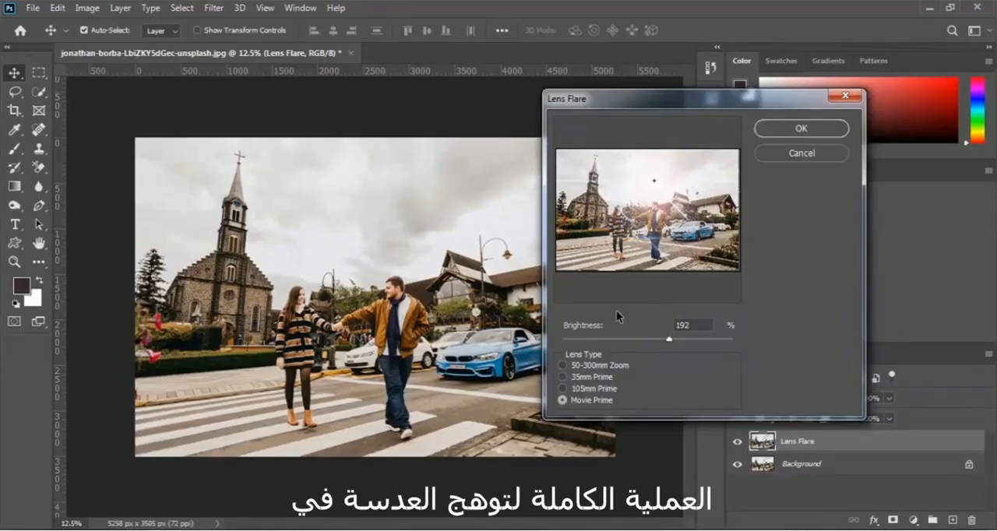
click(835, 132)
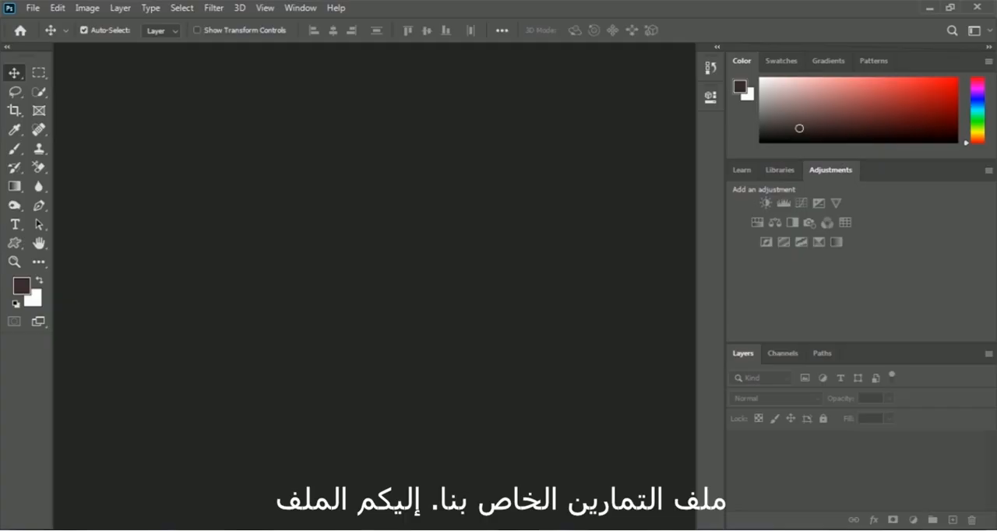
Open the photo of the couple on the crosswalk, ending in LbiZKY5dGec-unsplash, from the 010 Blur and Filters folder.
click(33, 8)
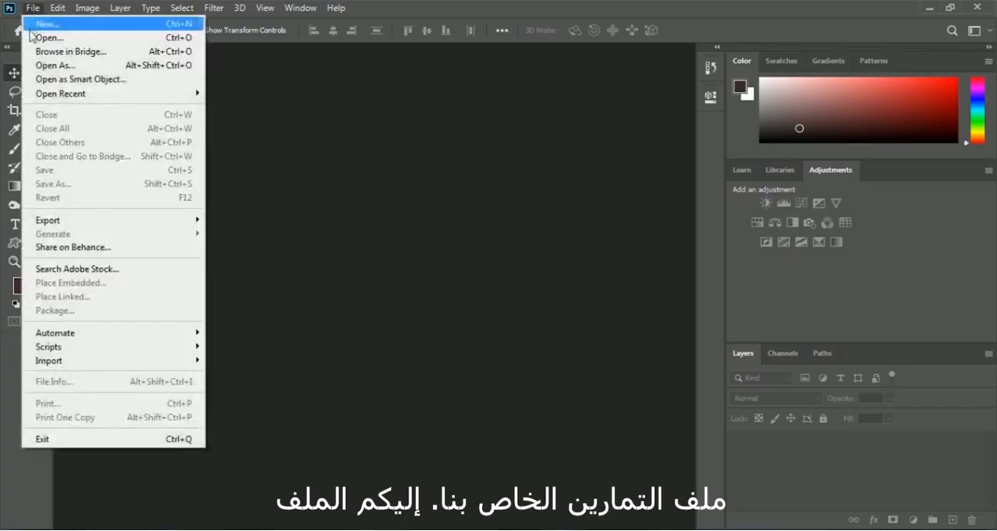
click(106, 40)
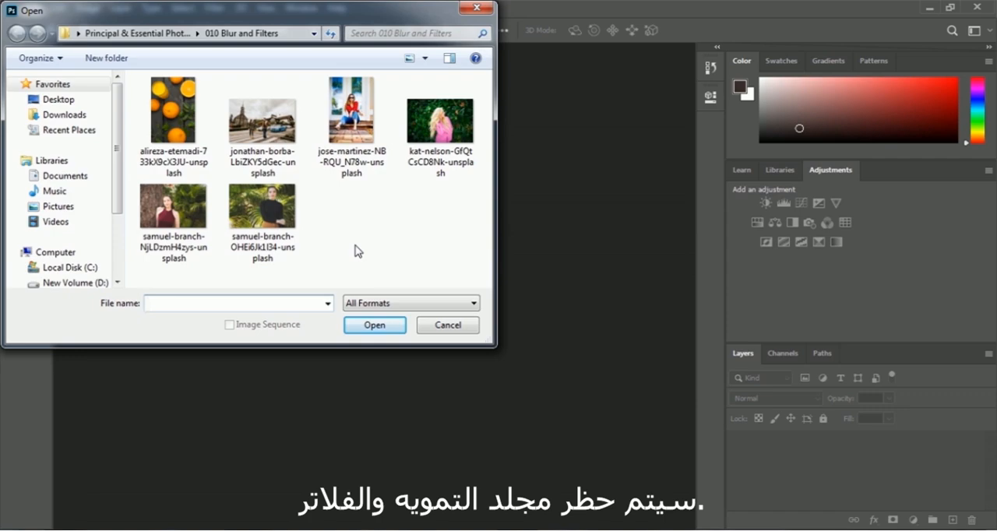
click(279, 165)
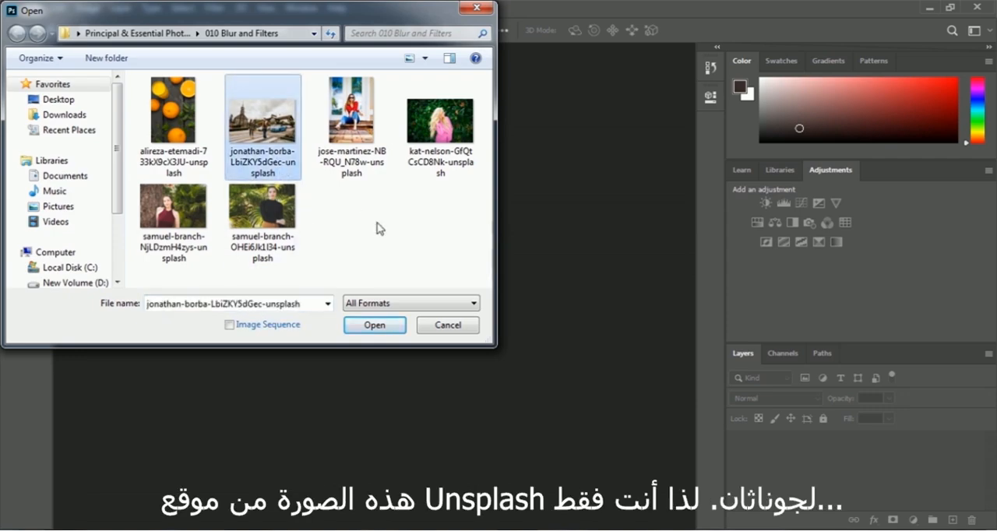
click(373, 326)
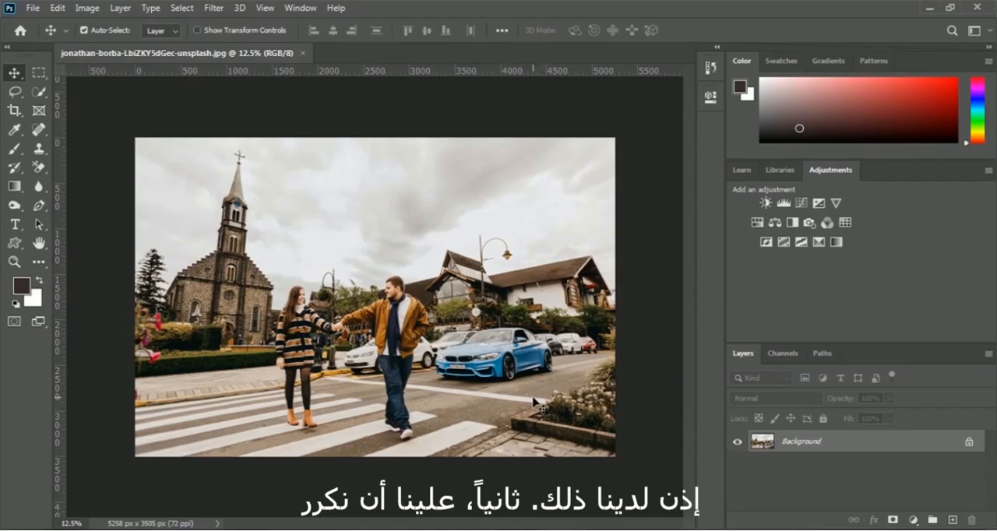
Duplicate the Background layer as a new layer named Lens Flare.
right_click(807, 451)
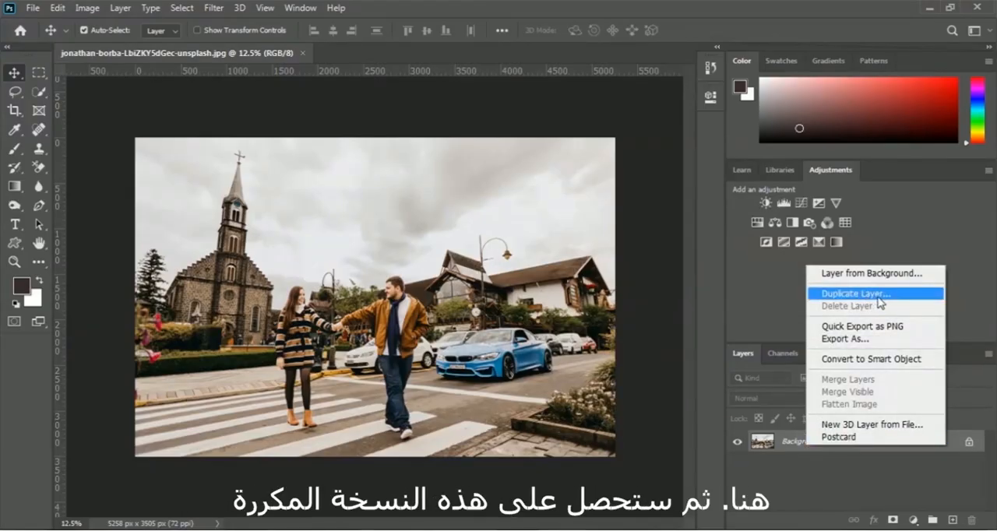
click(879, 298)
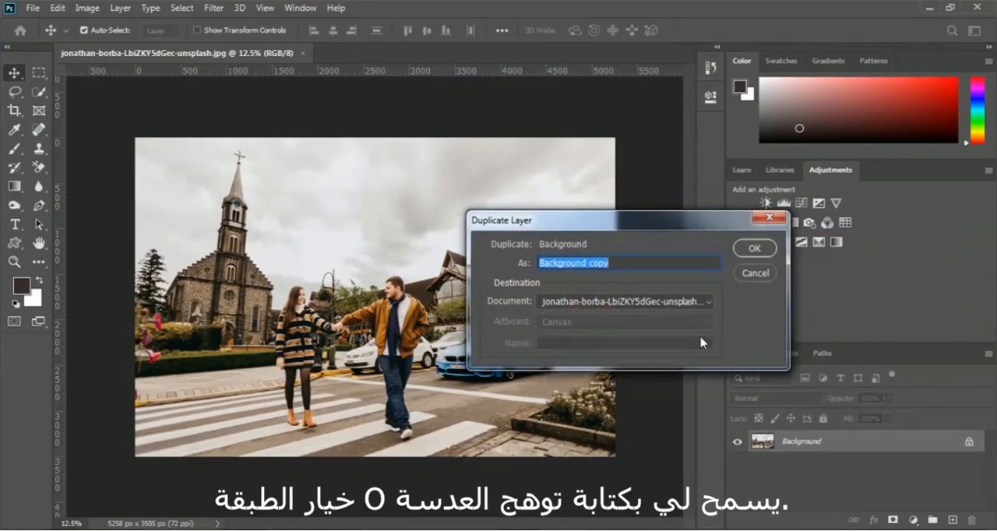
text(Lens F)
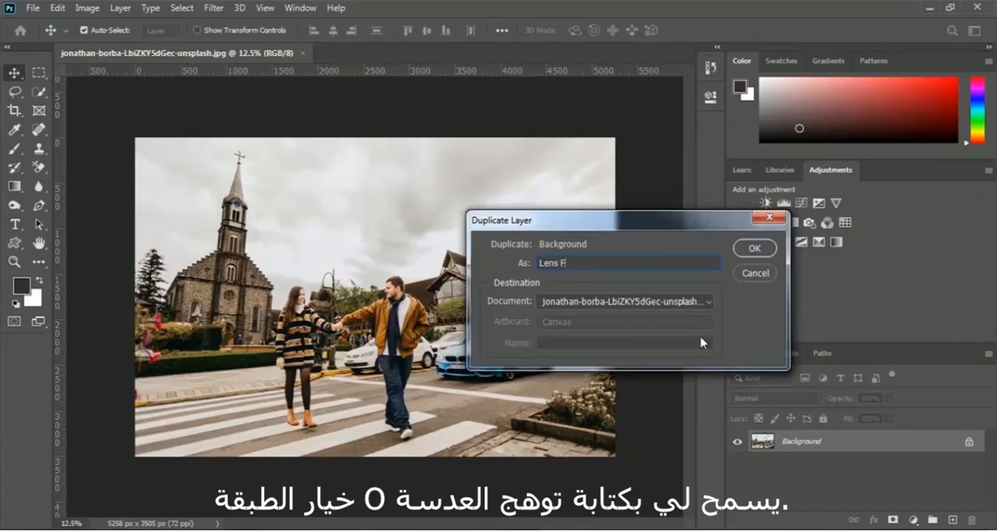
text(lare)
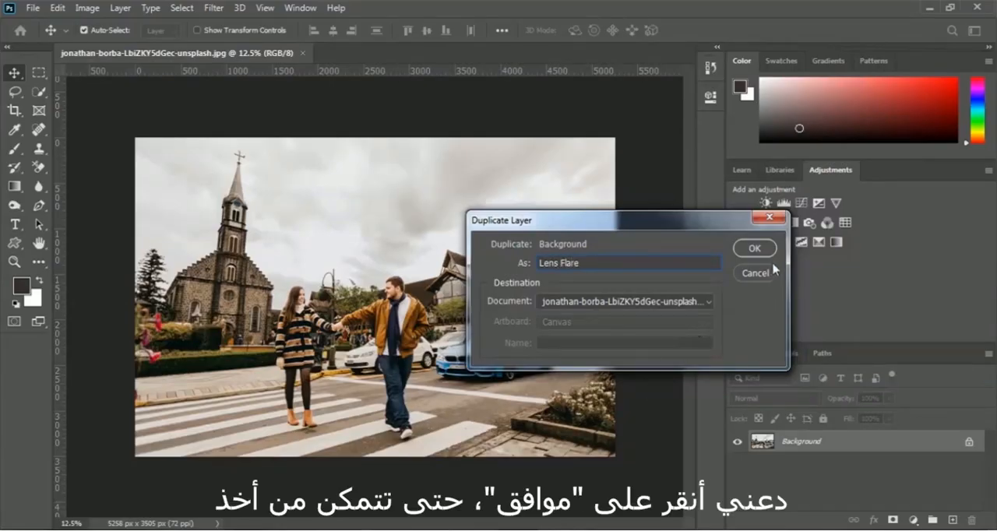
click(754, 248)
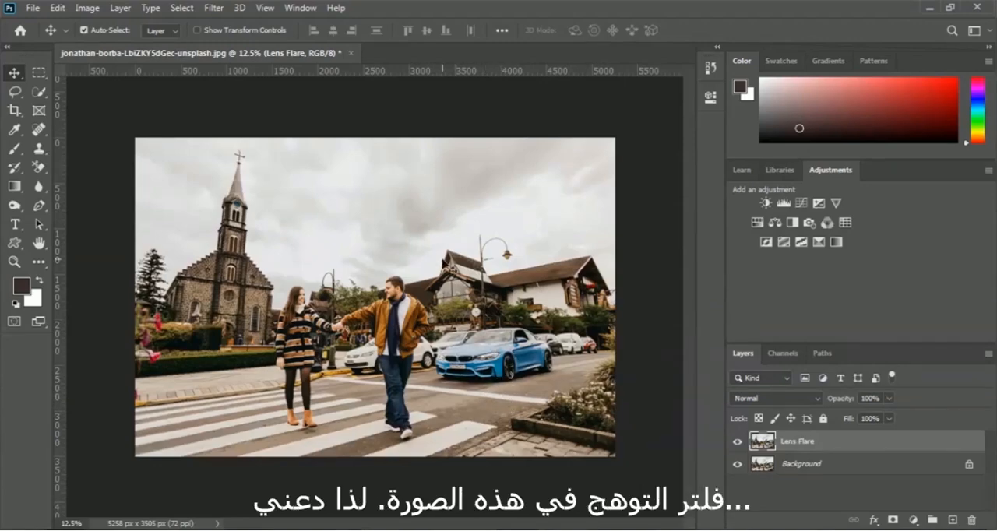
Render a 50-300mm Zoom lens flare at 127% brightness between the couple on the Lens Flare layer.
click(213, 8)
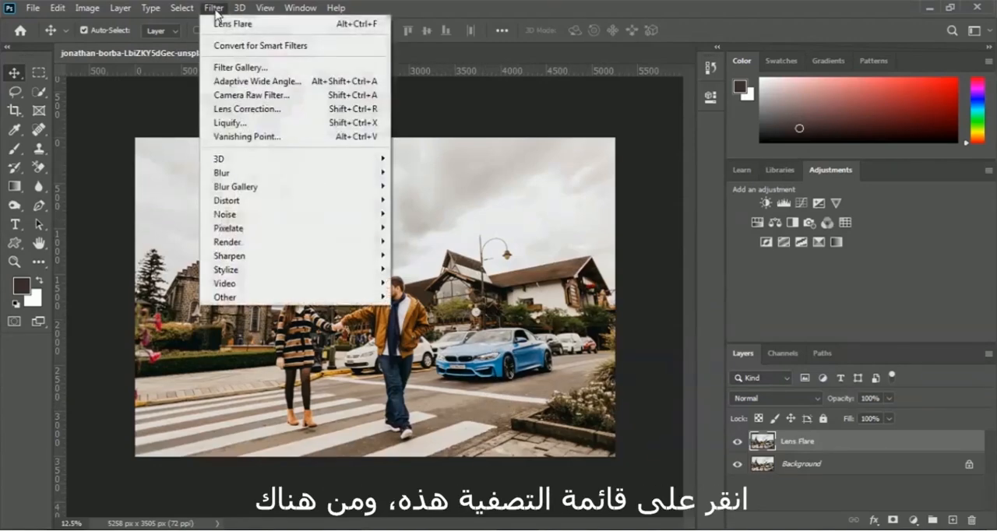
mouse_move(257, 245)
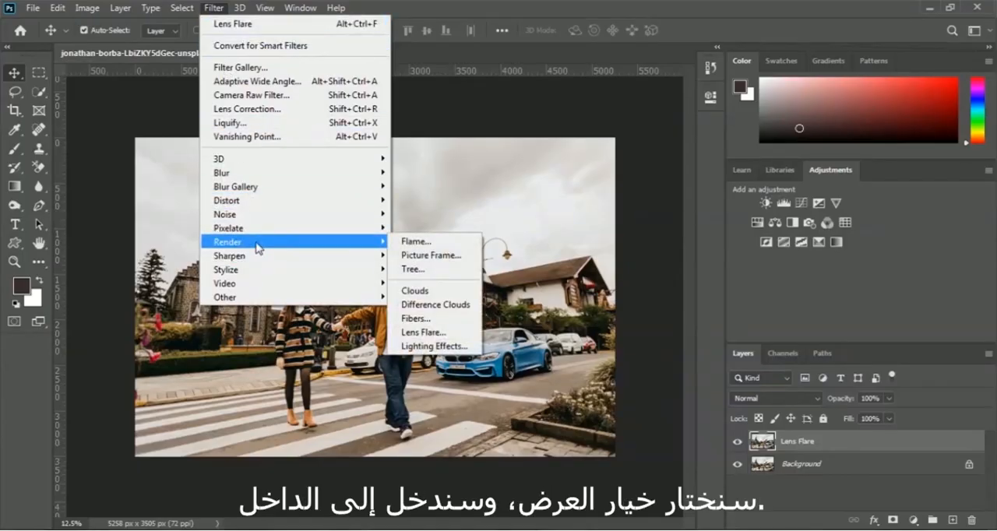
click(465, 335)
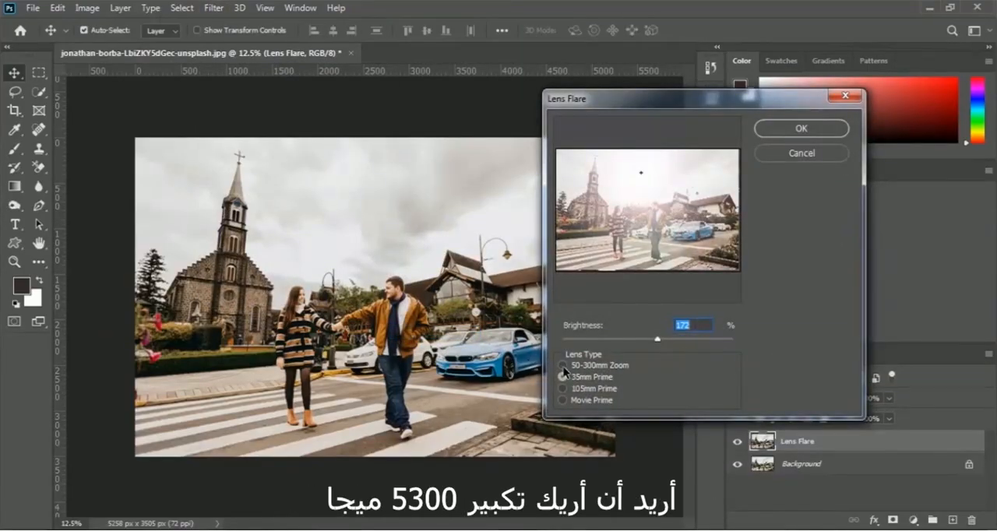
click(563, 366)
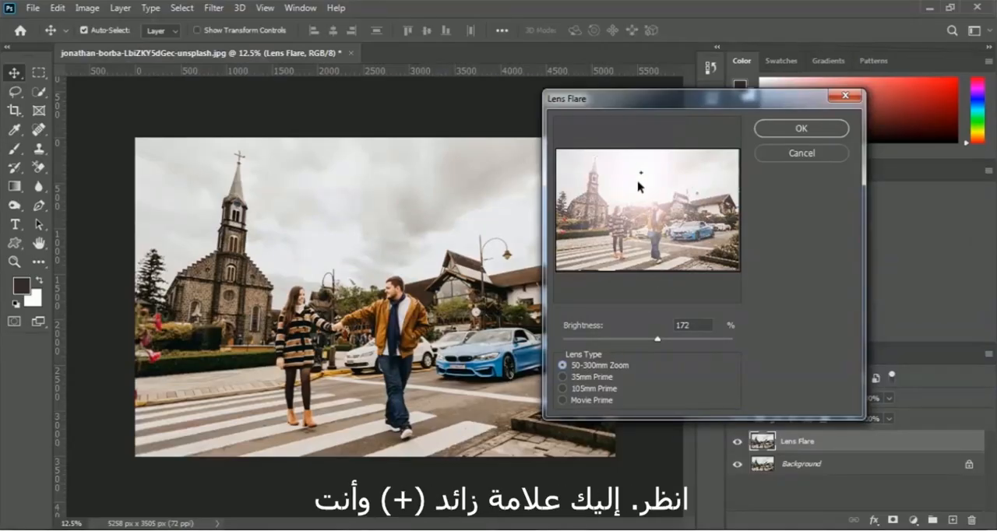
mouse_move(652, 185)
mouse_down()
mouse_move(641, 198)
mouse_move(629, 189)
mouse_move(672, 178)
mouse_move(641, 183)
mouse_up()
drag(658, 343, 635, 345)
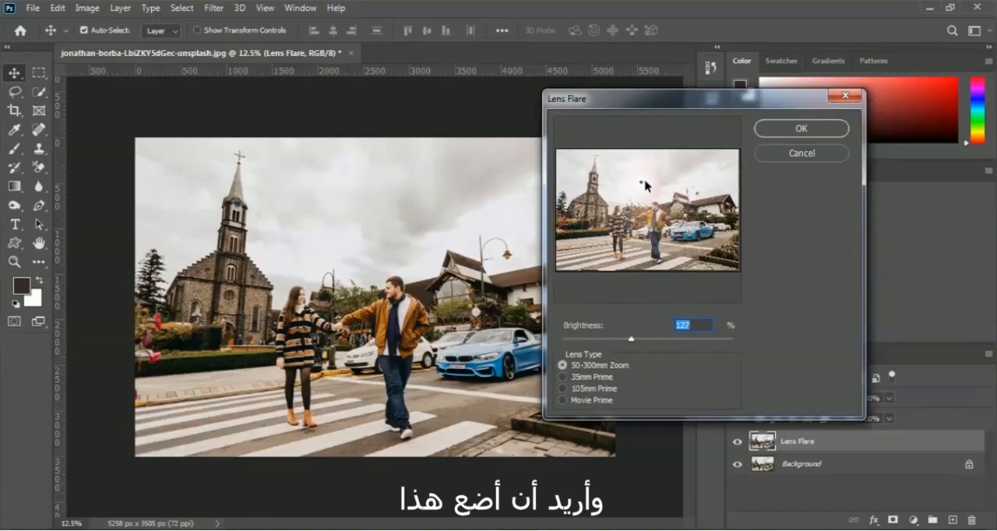
drag(645, 186, 631, 209)
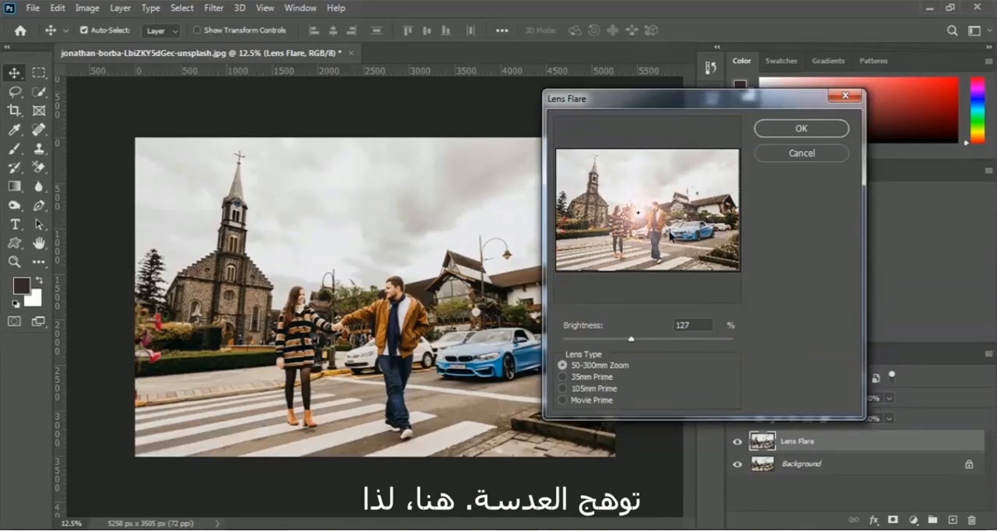
click(826, 129)
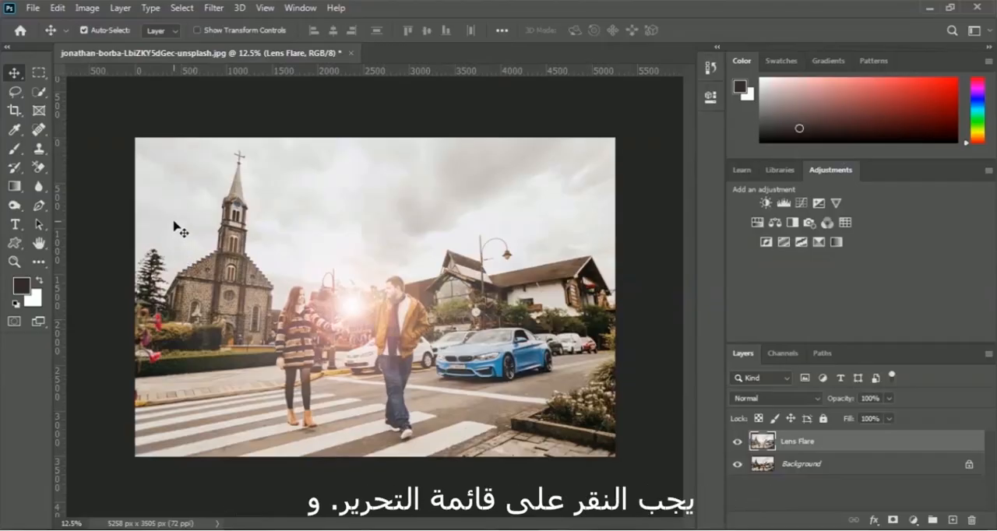
Undo the flare between the couple and render a 35mm Prime lens flare at 167% brightness high in the sky above them.
click(57, 8)
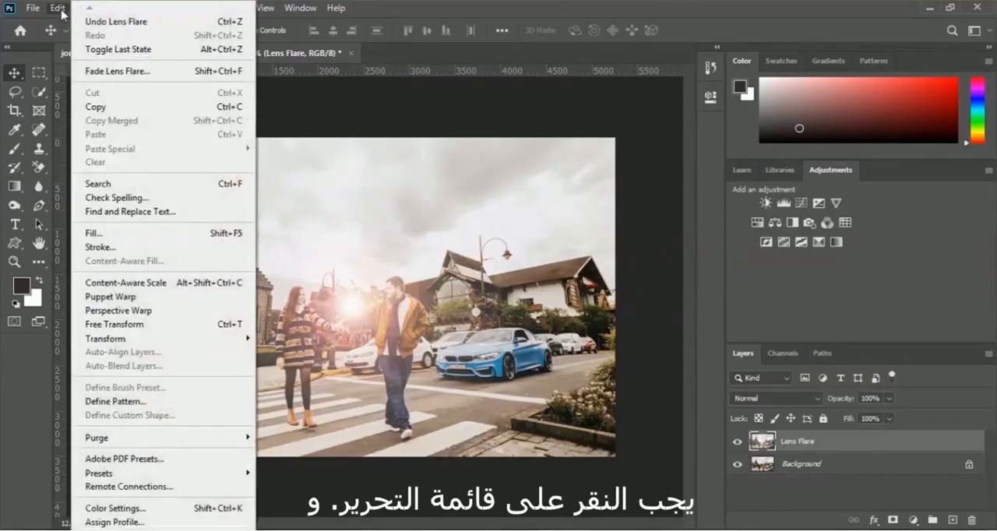
click(181, 24)
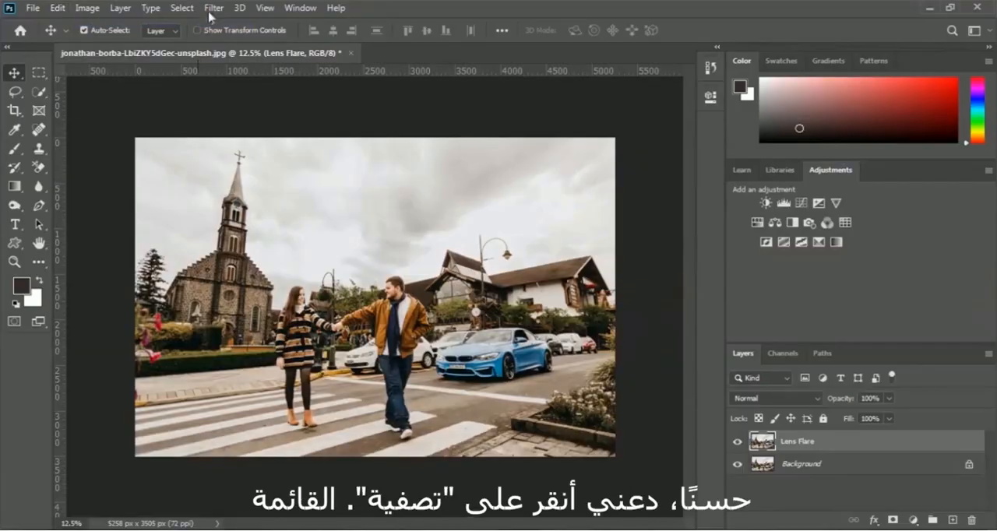
click(212, 10)
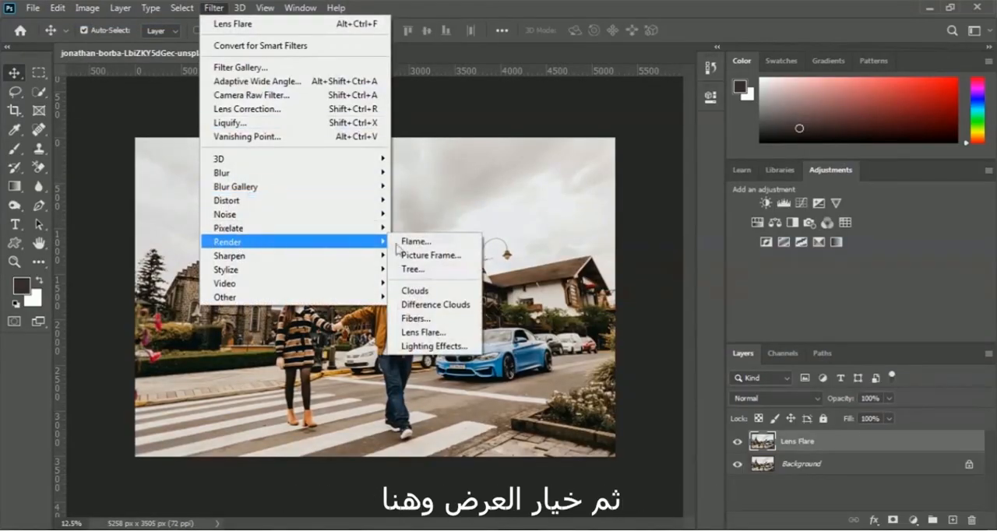
click(450, 340)
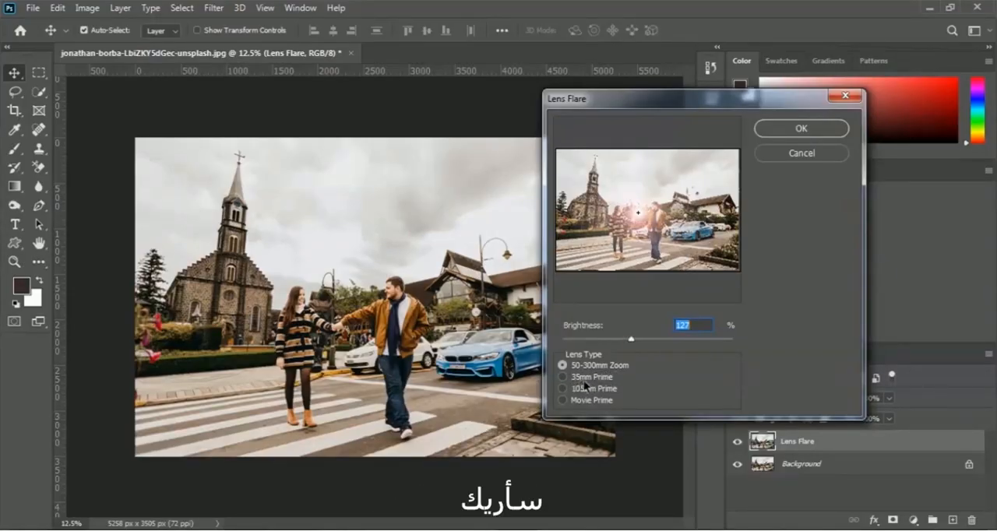
click(561, 377)
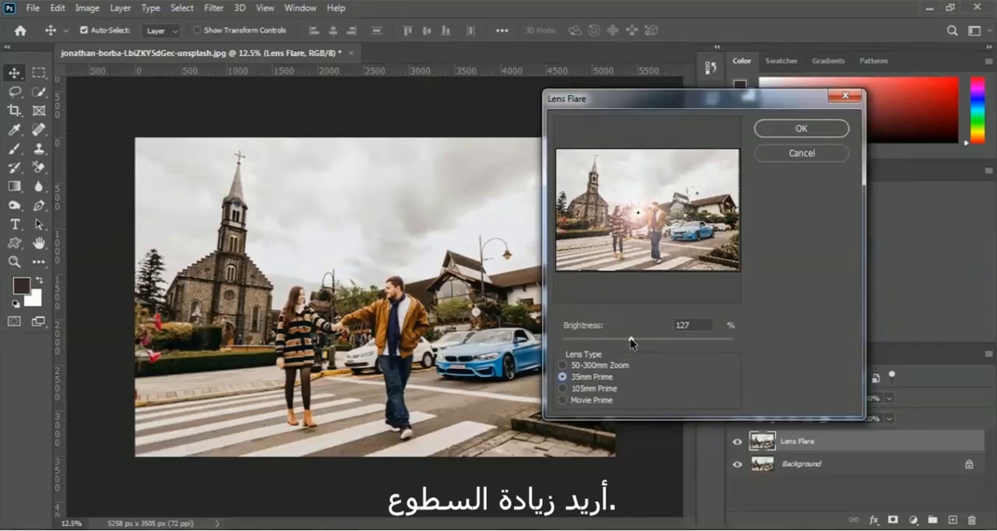
drag(631, 343, 654, 343)
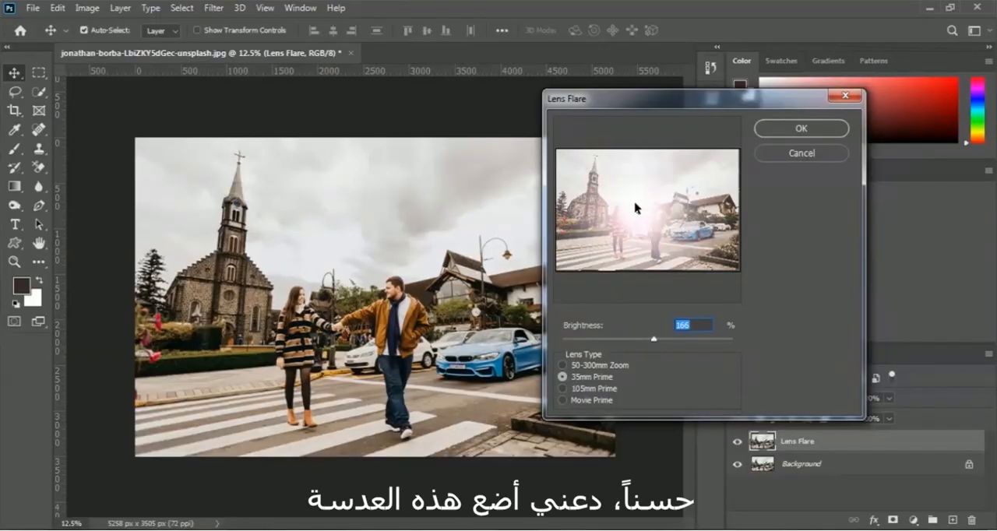
drag(641, 223, 646, 192)
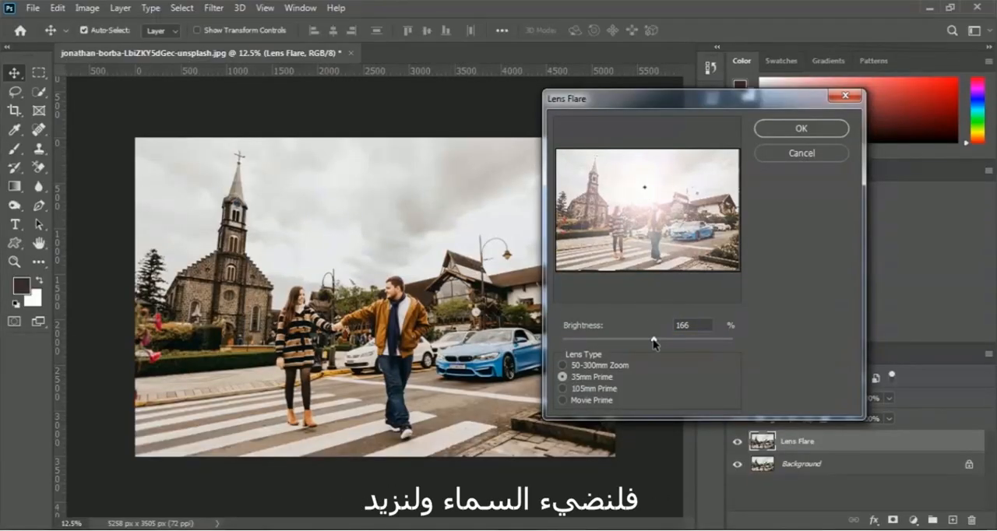
drag(654, 344, 660, 344)
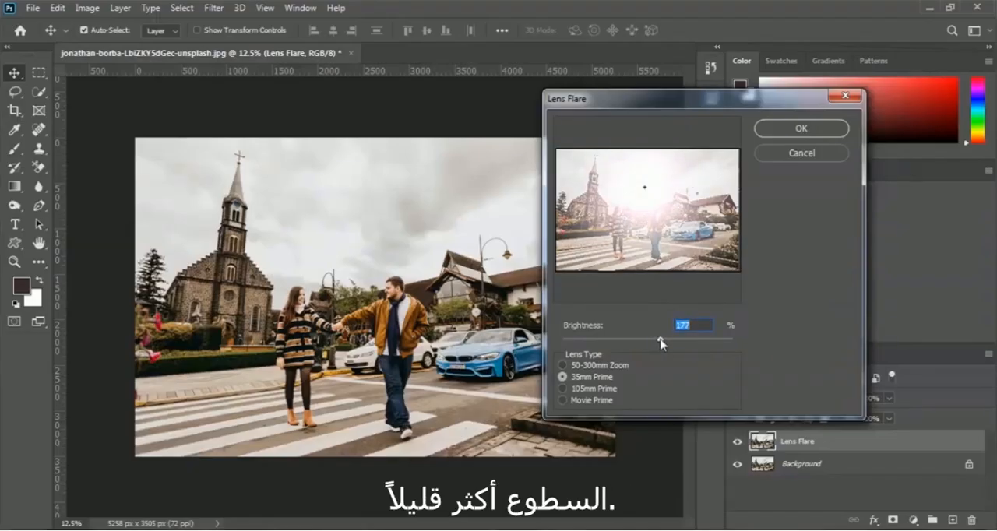
drag(657, 191, 644, 181)
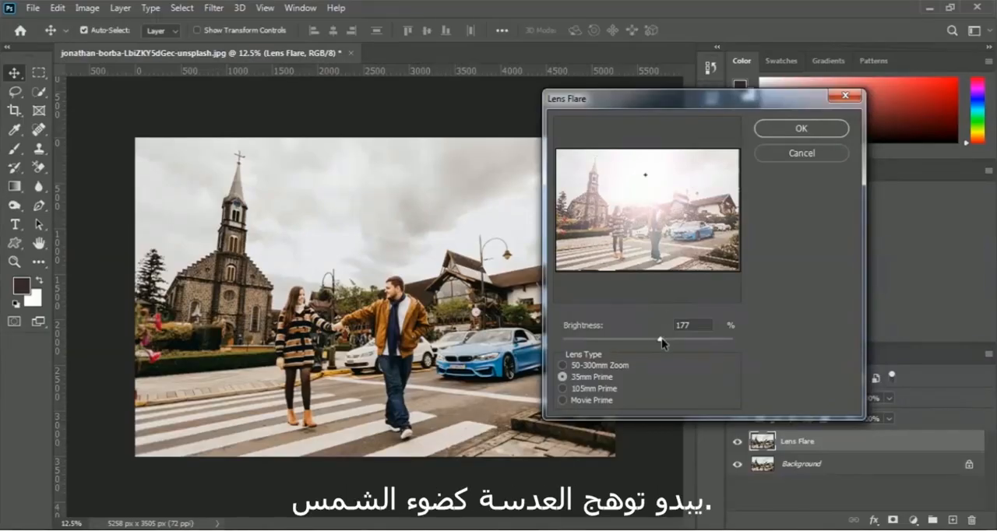
drag(660, 342, 654, 342)
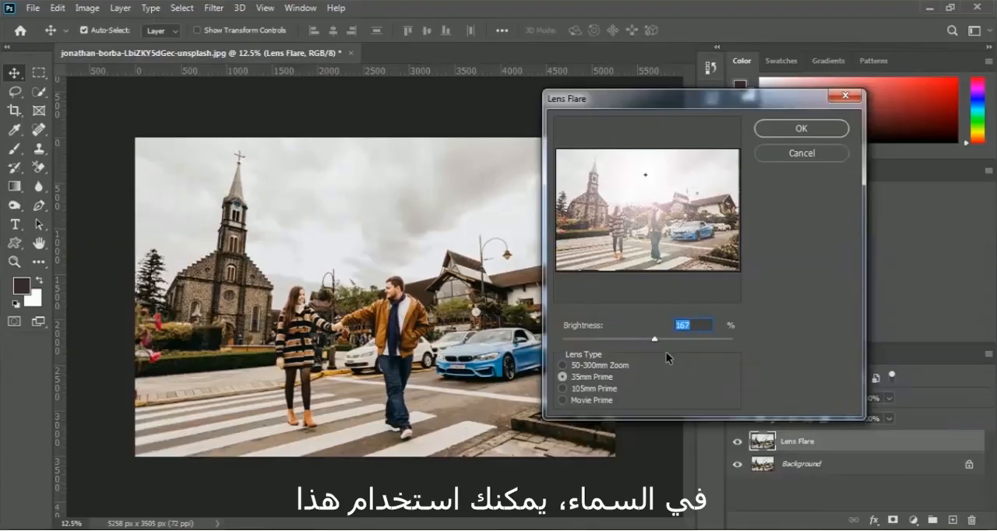
click(818, 129)
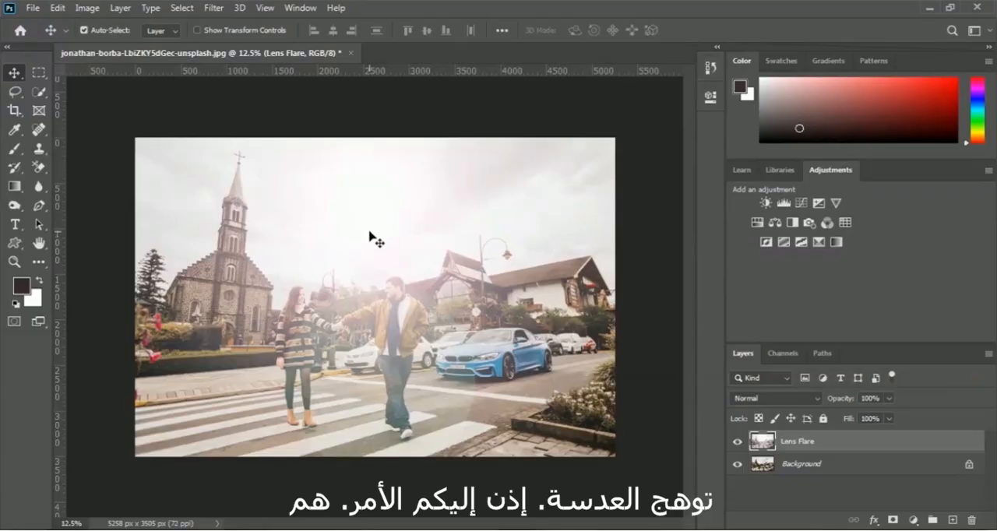
Replace the 35mm Prime flare with a Movie Prime lens flare at 192% brightness, centred in the sky above the man.
click(64, 11)
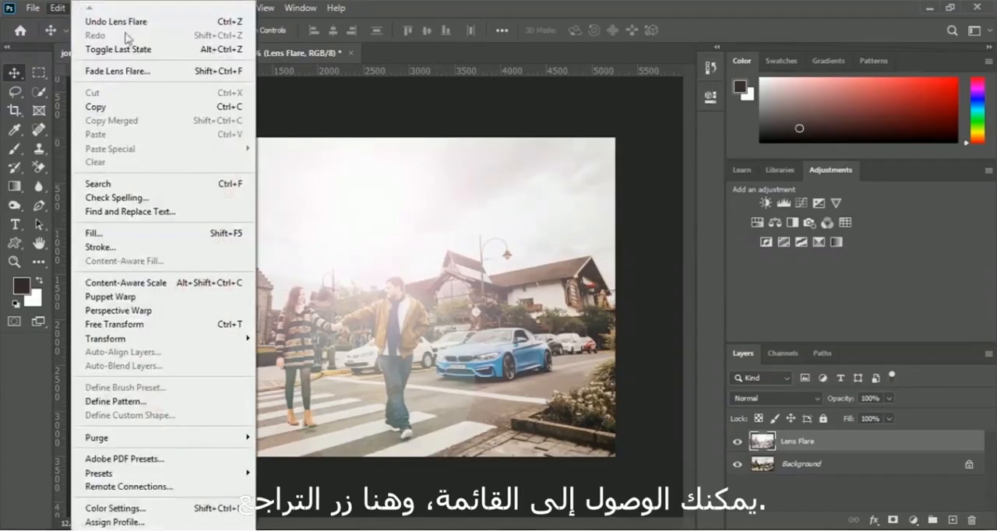
click(179, 24)
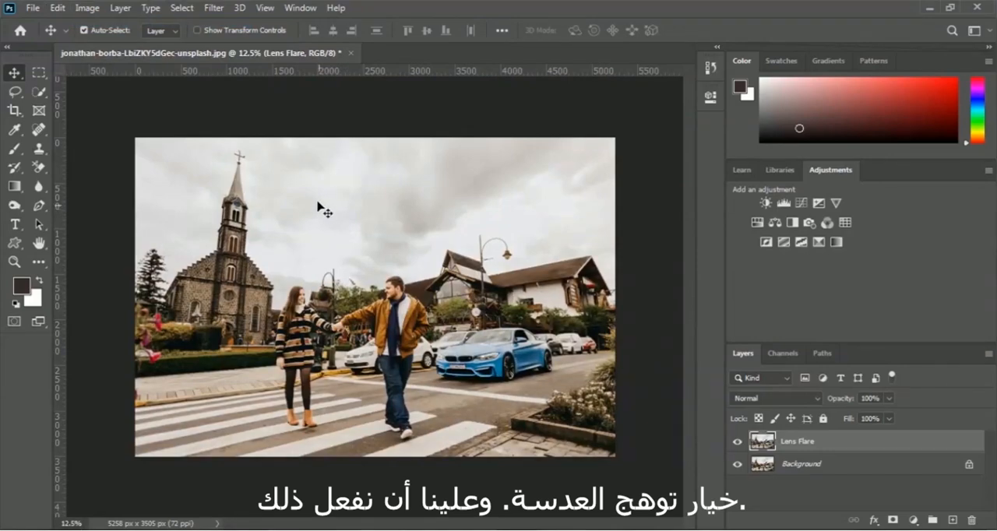
click(213, 8)
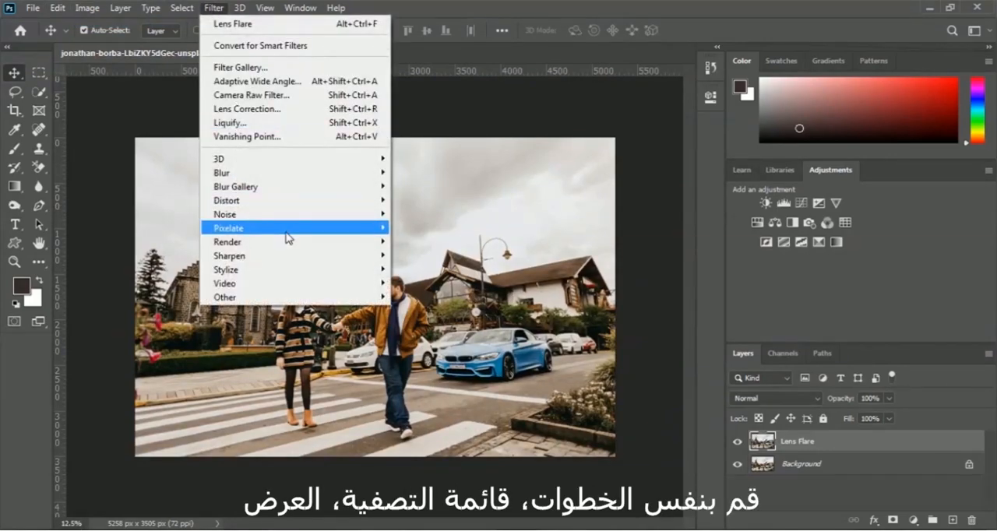
mouse_move(290, 241)
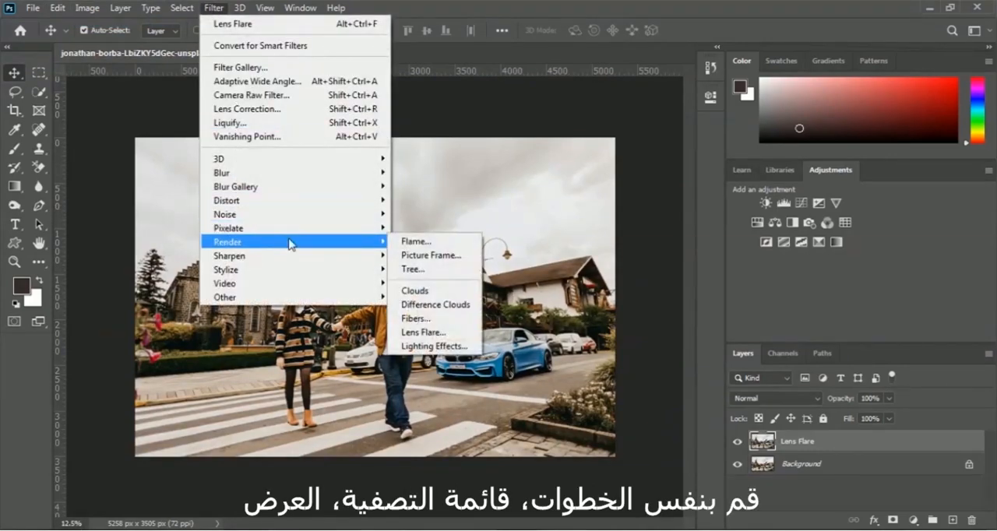
click(422, 333)
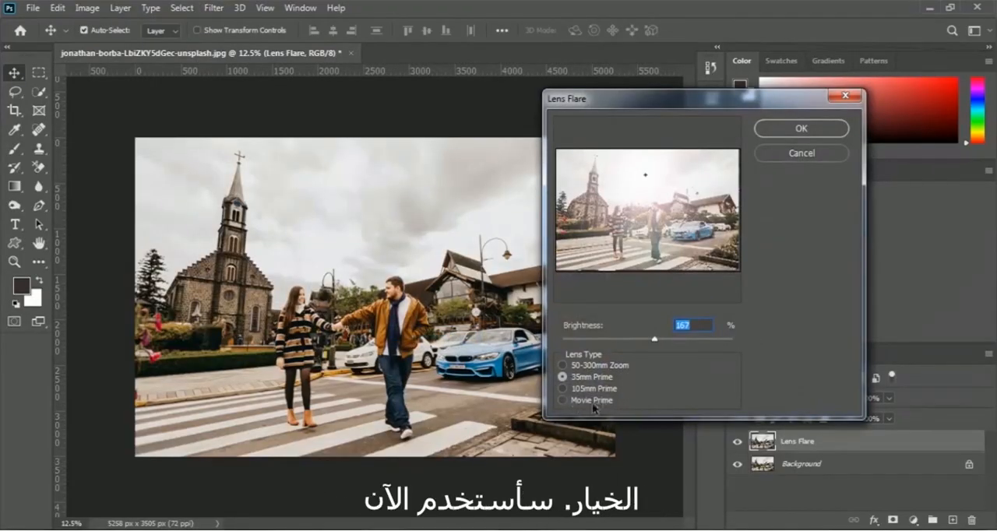
click(564, 400)
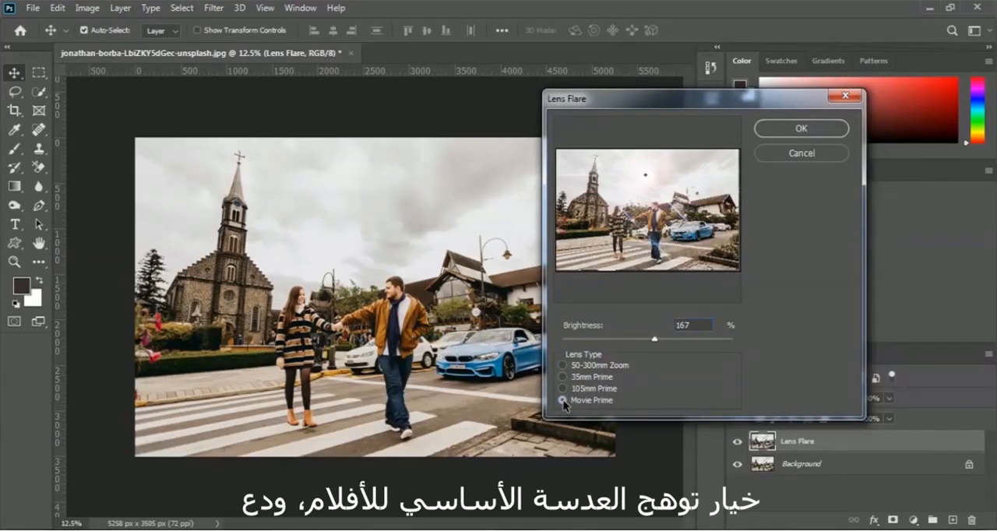
drag(655, 343, 669, 342)
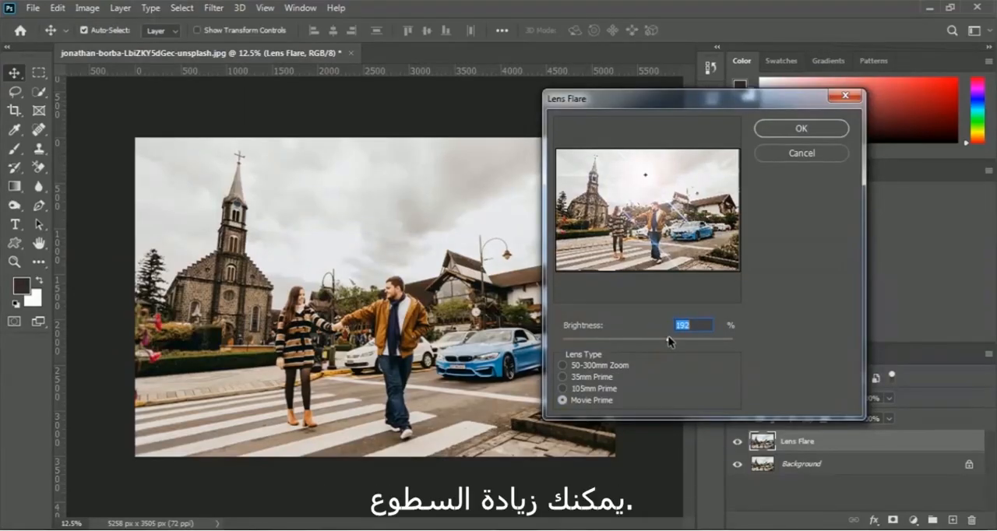
click(637, 182)
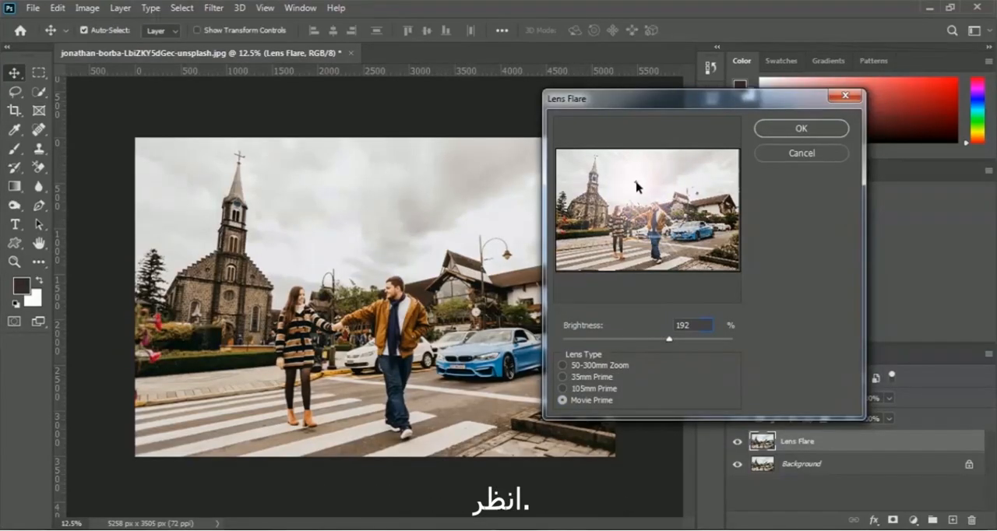
mouse_move(637, 186)
mouse_down()
mouse_move(652, 192)
mouse_move(654, 181)
mouse_up()
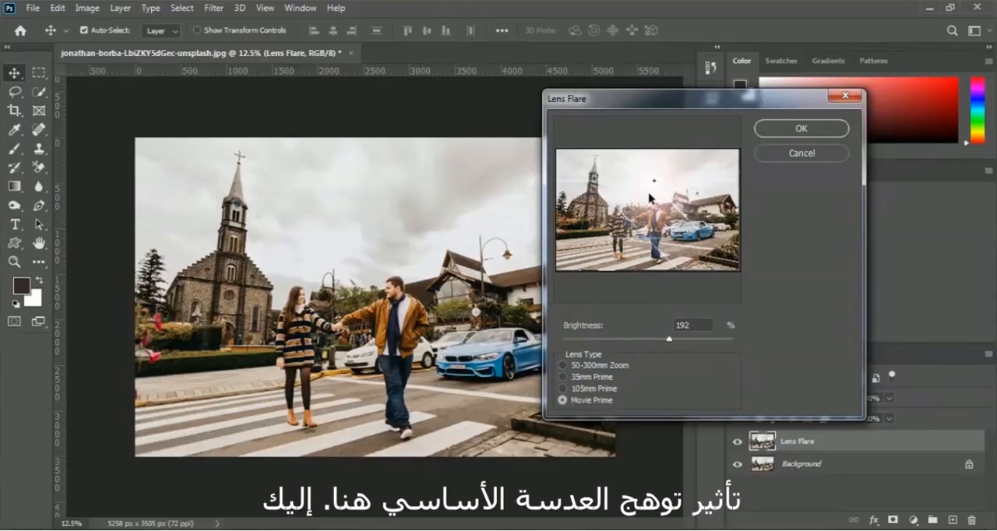
click(834, 131)
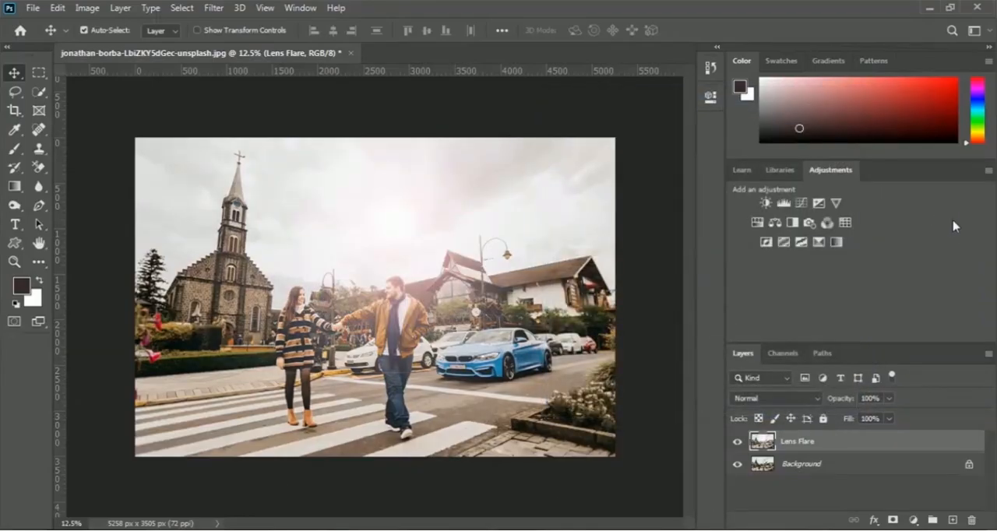